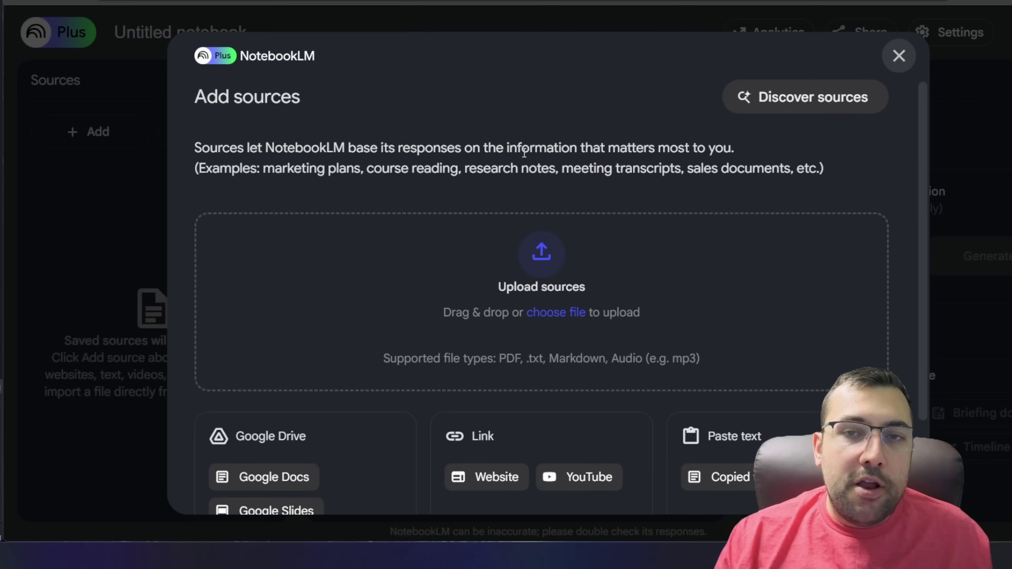
- Look over the Add sources options, then bring up Discover sources for topic-based web sources
{"action": "scroll", "coordinate": [476, 175], "scroll_direction": "down", "scroll_amount": 3}
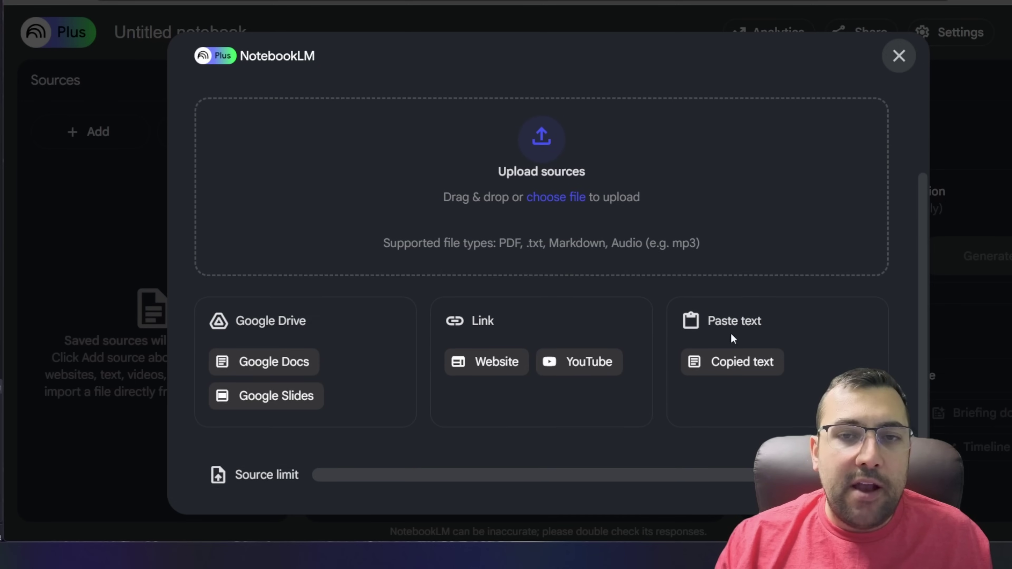
{"action": "scroll", "coordinate": [717, 335], "scroll_direction": "up", "scroll_amount": 3}
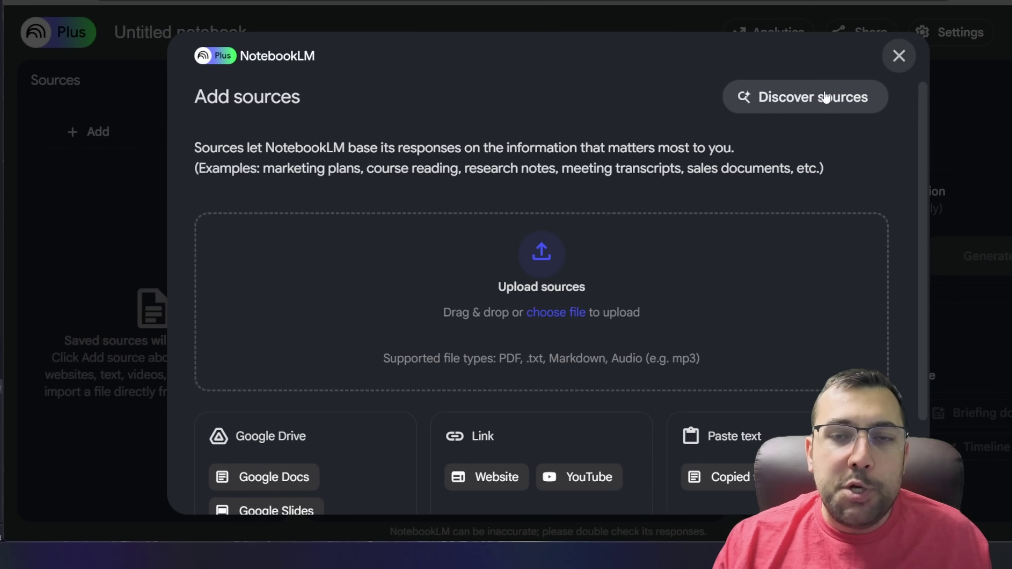
{"action": "left_click", "coordinate": [825, 98]}
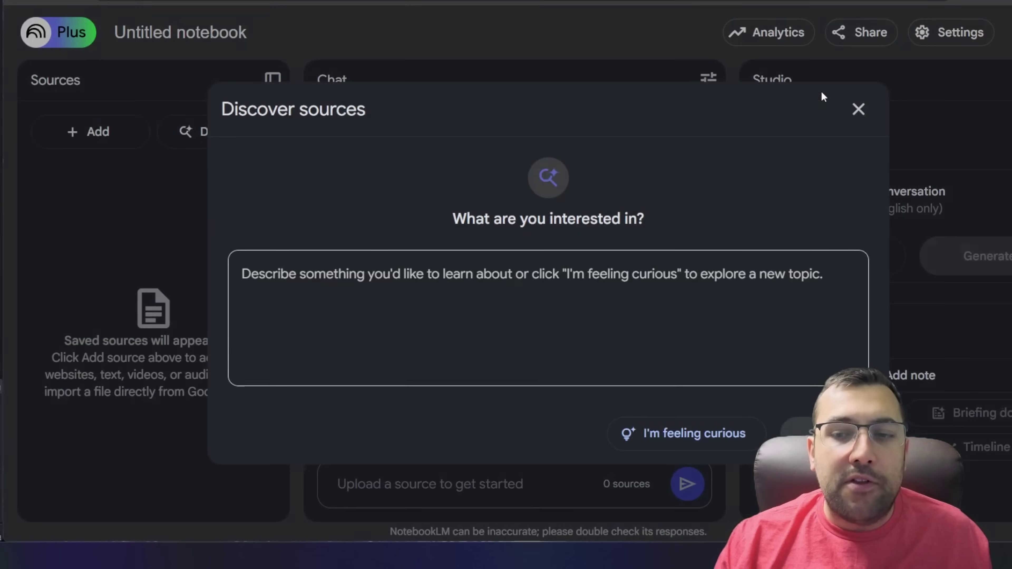
- Search for 'The history of Bananas' and import all ten discovered sources
{"action": "left_click", "coordinate": [492, 275]}
{"action": "type", "text": "The history of Bananas"}
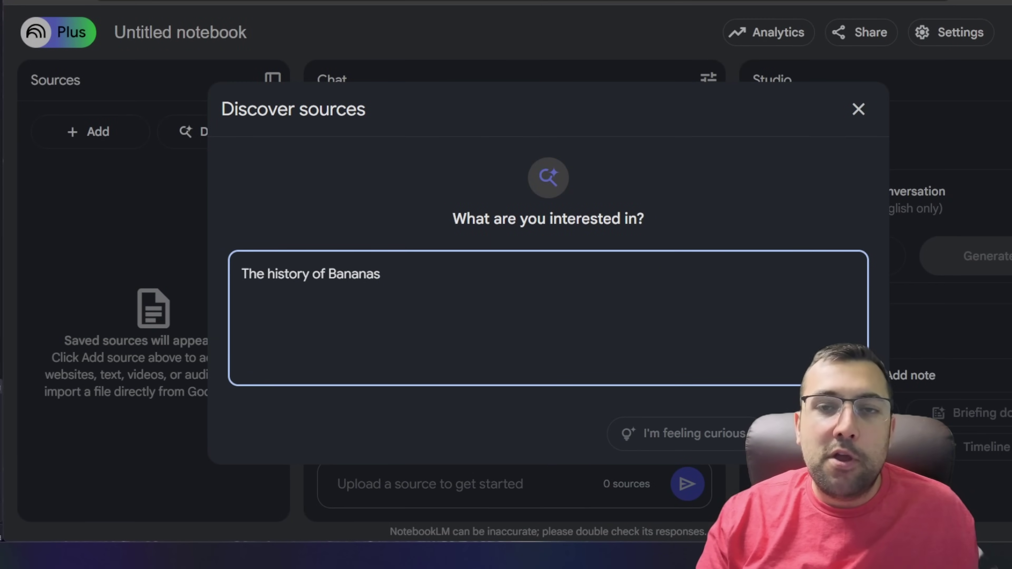
{"action": "key", "text": "Return"}
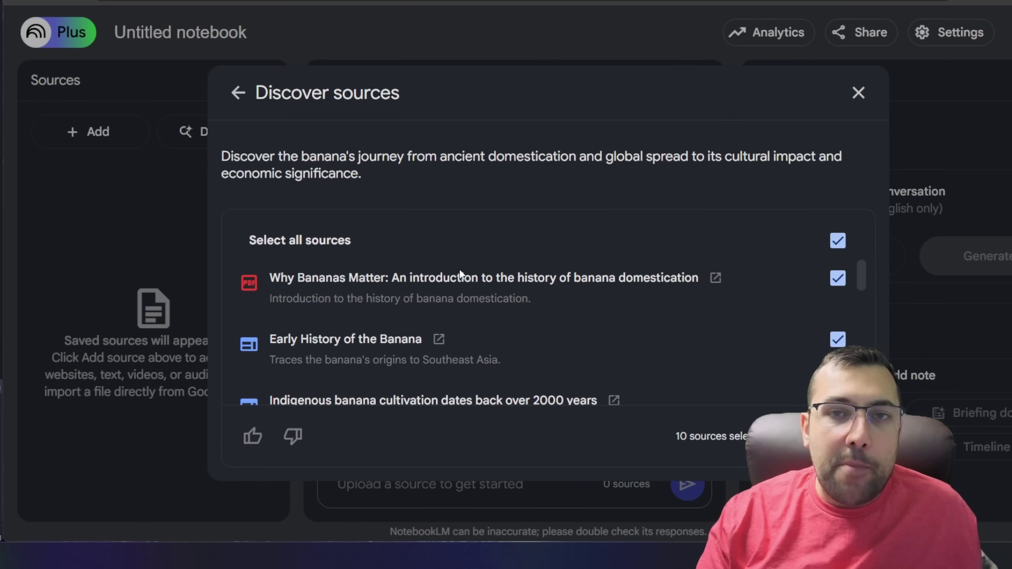
{"action": "scroll", "coordinate": [693, 283], "scroll_direction": "down", "scroll_amount": 10}
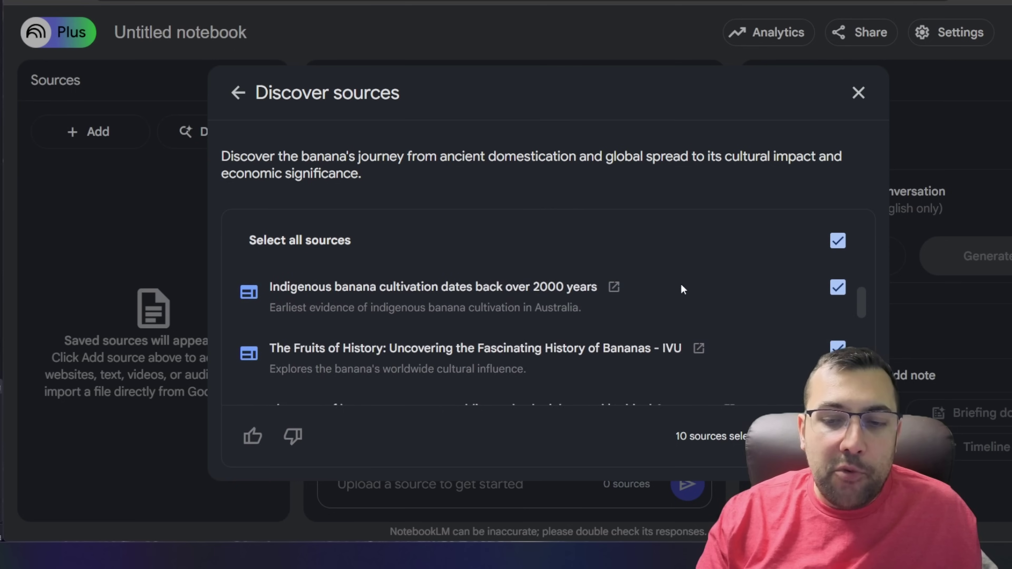
{"action": "scroll", "coordinate": [668, 299], "scroll_direction": "up", "scroll_amount": 5}
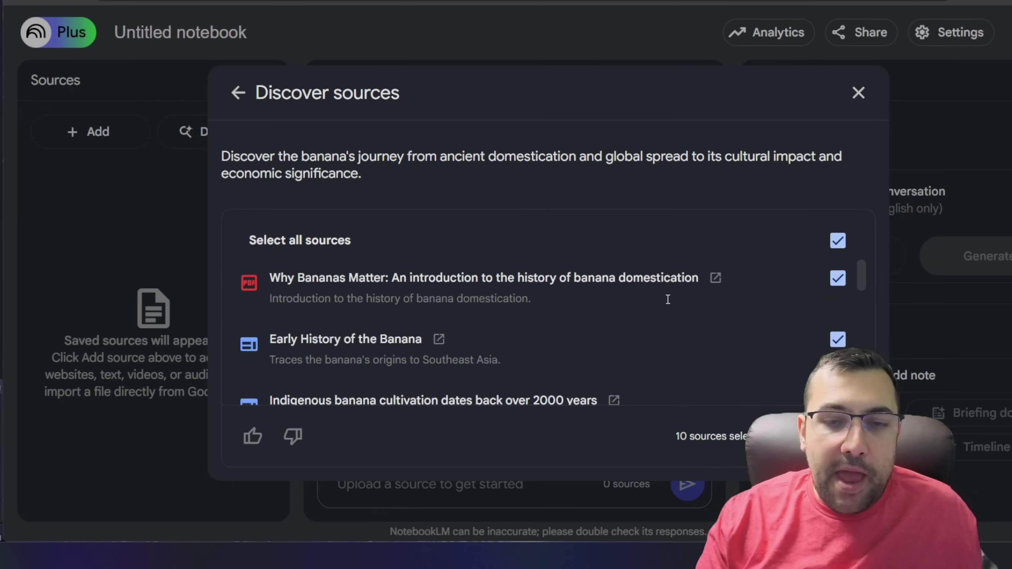
{"action": "left_click", "coordinate": [829, 436]}
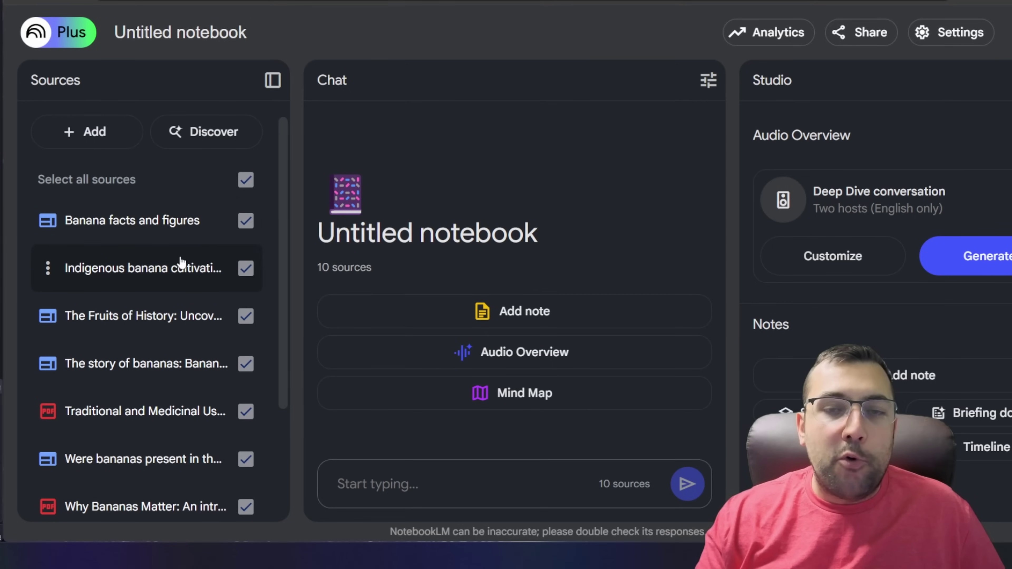
- Scroll the Sources list and the Chat summary while the ten banana sources finish loading
{"action": "scroll", "coordinate": [181, 263], "scroll_direction": "down", "scroll_amount": 2}
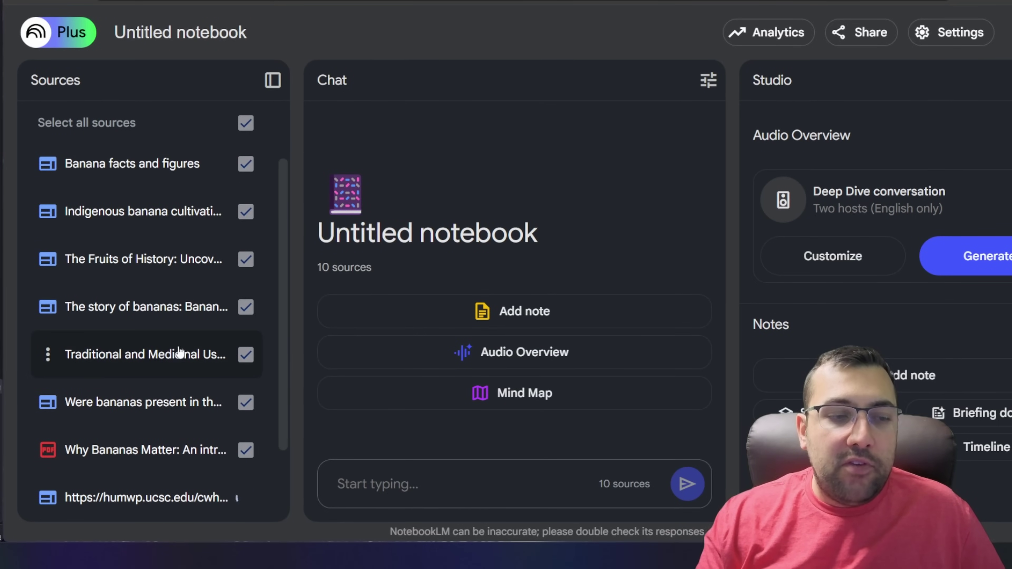
{"action": "scroll", "coordinate": [180, 359], "scroll_direction": "down", "scroll_amount": 3}
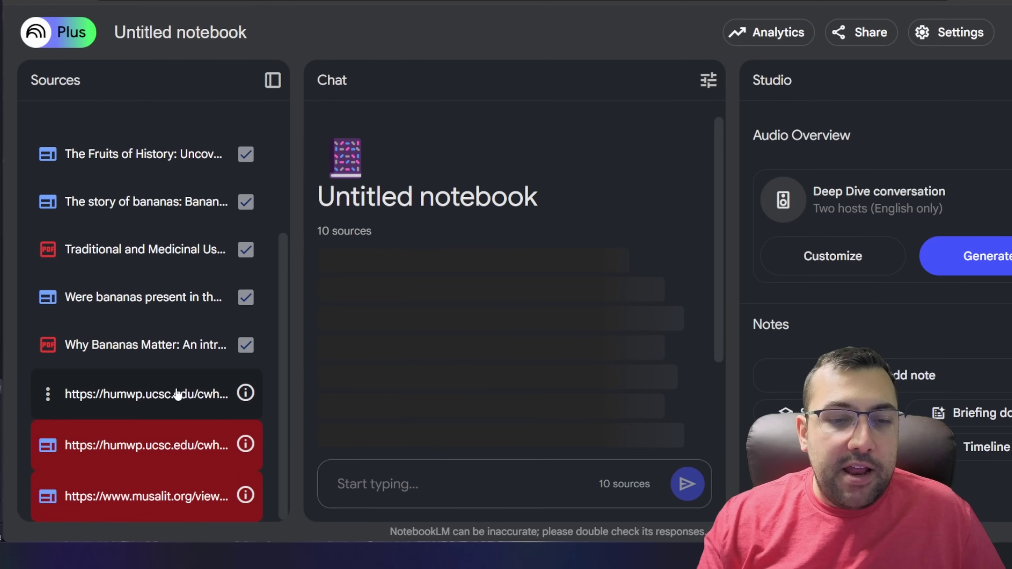
{"action": "scroll", "coordinate": [177, 383], "scroll_direction": "up", "scroll_amount": 4}
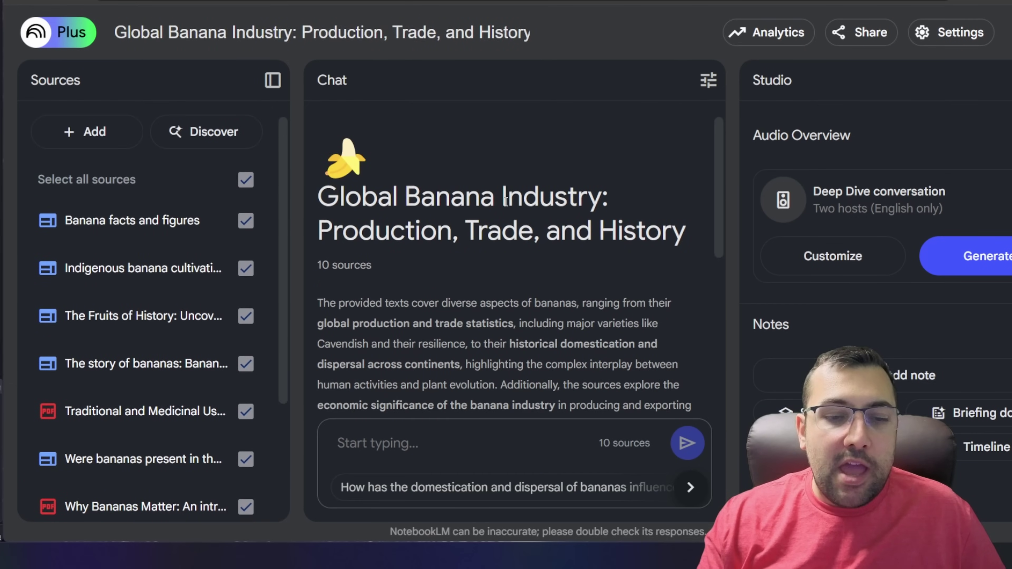
{"action": "scroll", "coordinate": [499, 220], "scroll_direction": "down", "scroll_amount": 5}
{"action": "scroll", "coordinate": [498, 224], "scroll_direction": "up", "scroll_amount": 5}
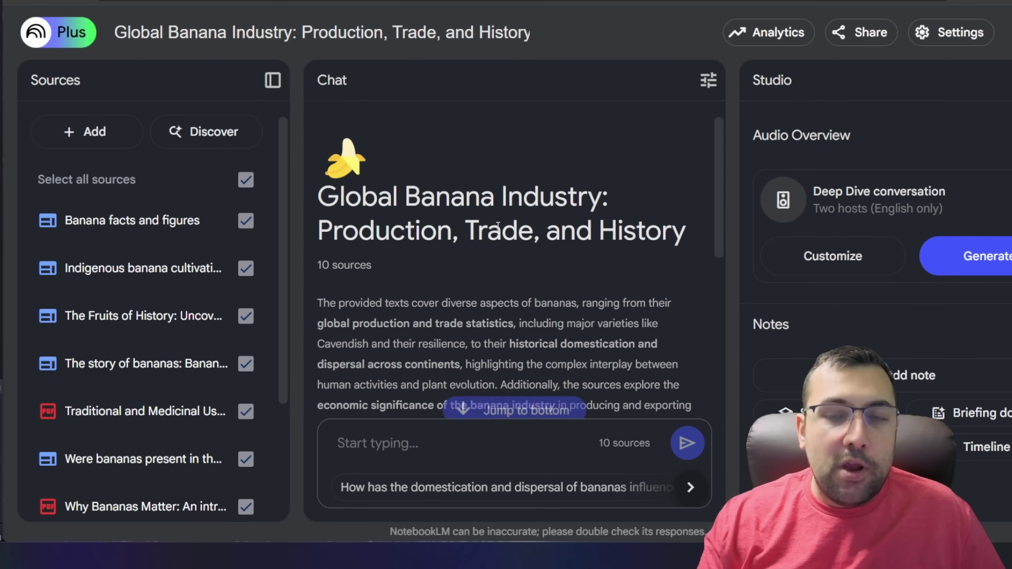
- Discover sources on how banana flavour changed over time and import the ten results
{"action": "left_click", "coordinate": [218, 135]}
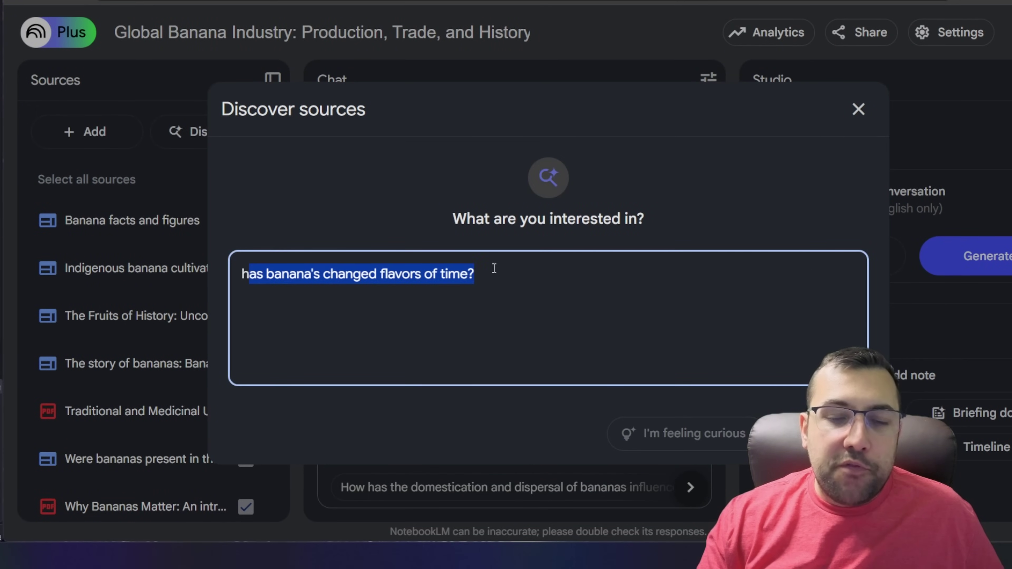
{"action": "key", "text": "Return"}
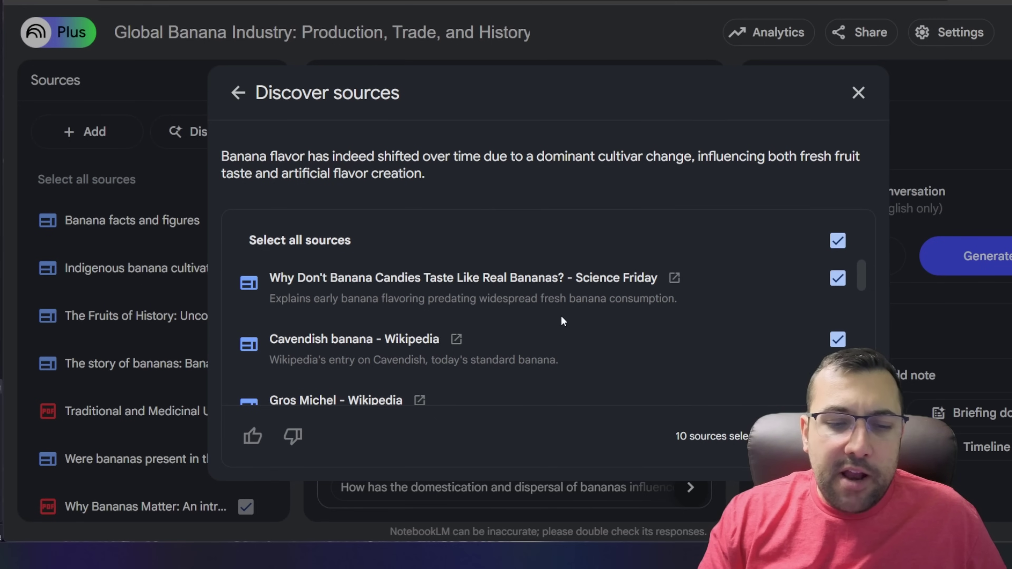
{"action": "scroll", "coordinate": [563, 321], "scroll_direction": "down", "scroll_amount": 10}
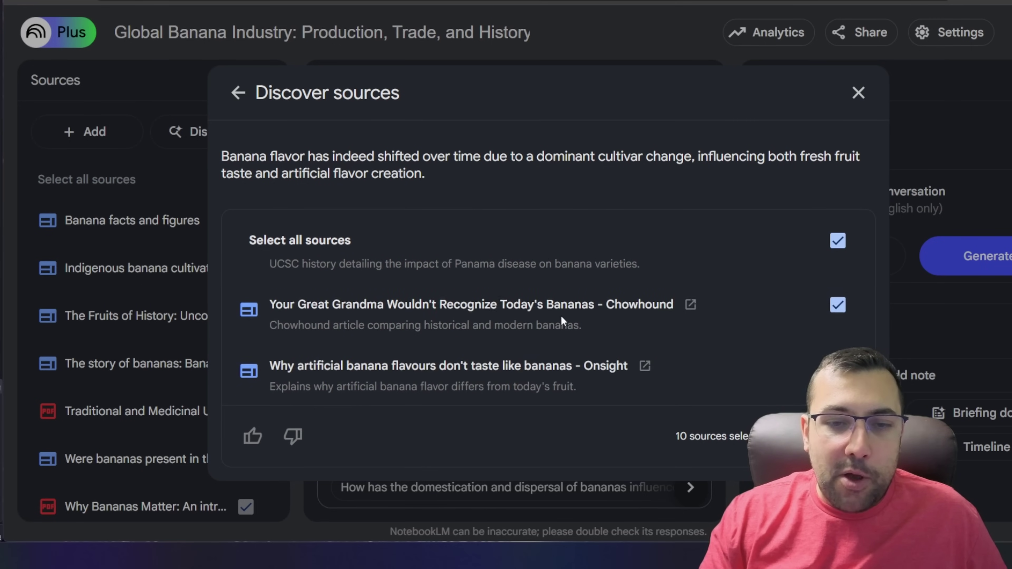
{"action": "scroll", "coordinate": [563, 321], "scroll_direction": "up", "scroll_amount": 5}
{"action": "key", "text": "Escape"}
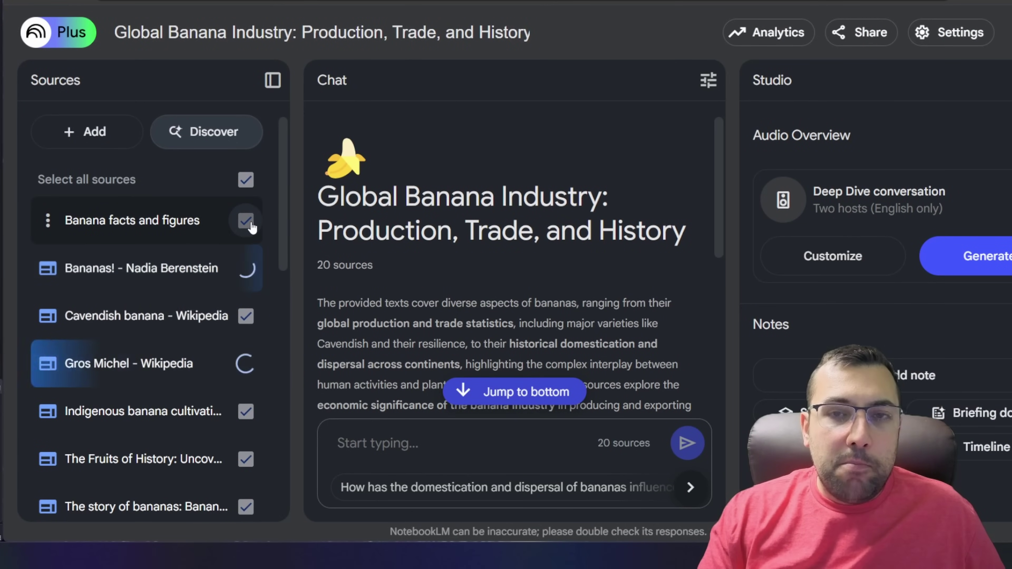
- Scroll the Sources list to confirm all 20 banana sources were imported
{"action": "scroll", "coordinate": [260, 281], "scroll_direction": "down", "scroll_amount": 10}
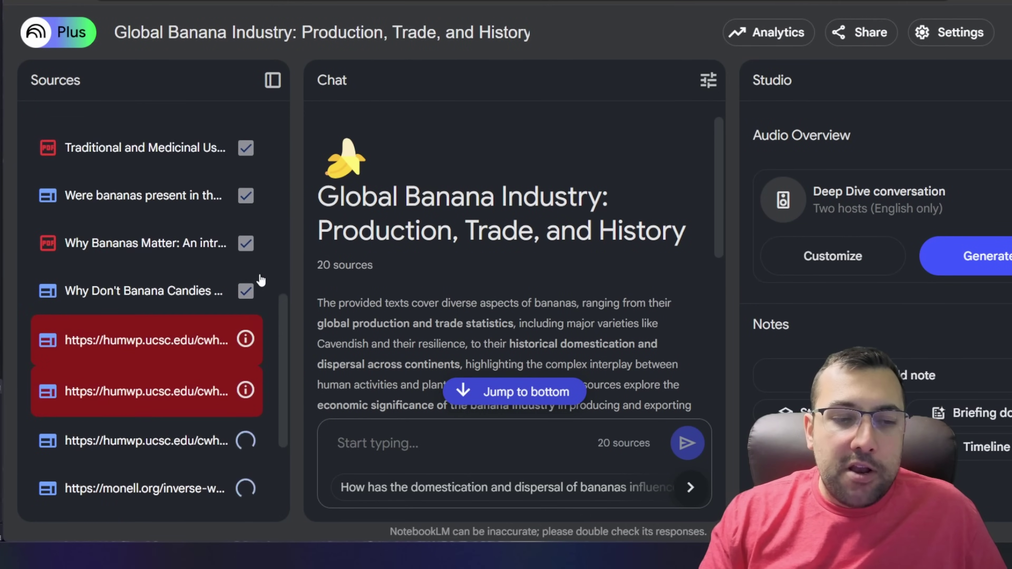
{"action": "scroll", "coordinate": [250, 224], "scroll_direction": "up", "scroll_amount": 1}
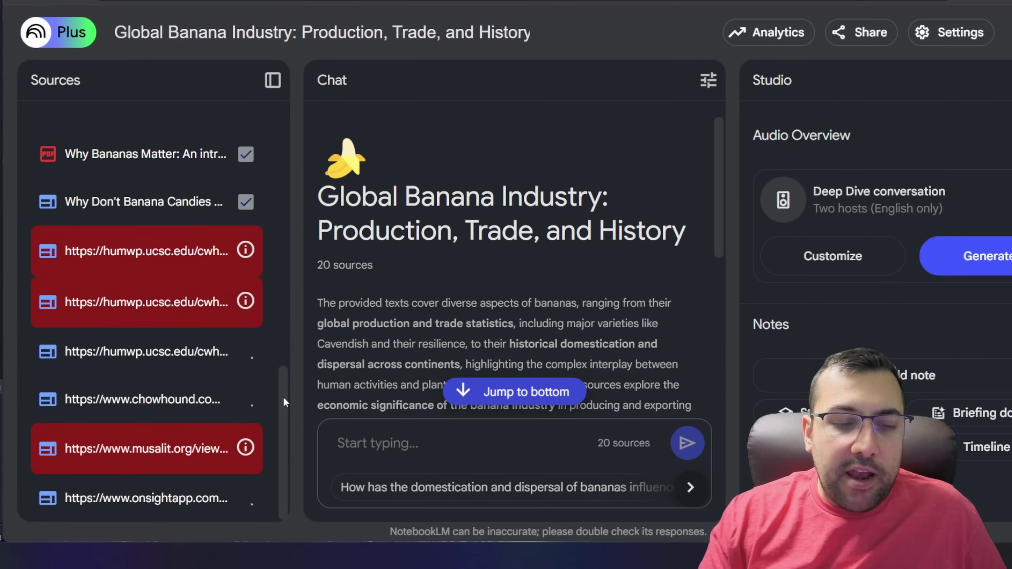
{"action": "scroll", "coordinate": [557, 283], "scroll_direction": "down", "scroll_amount": 5}
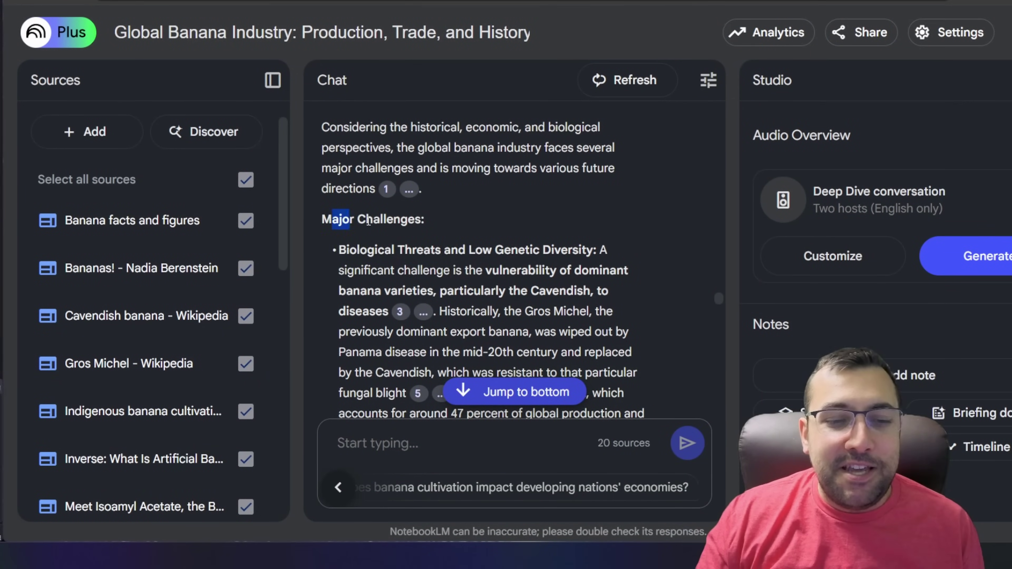
- Scroll through the answer on the banana industry's challenges and future directions
{"action": "scroll", "coordinate": [442, 244], "scroll_direction": "down", "scroll_amount": 4}
{"action": "scroll", "coordinate": [411, 155], "scroll_direction": "down", "scroll_amount": 9}
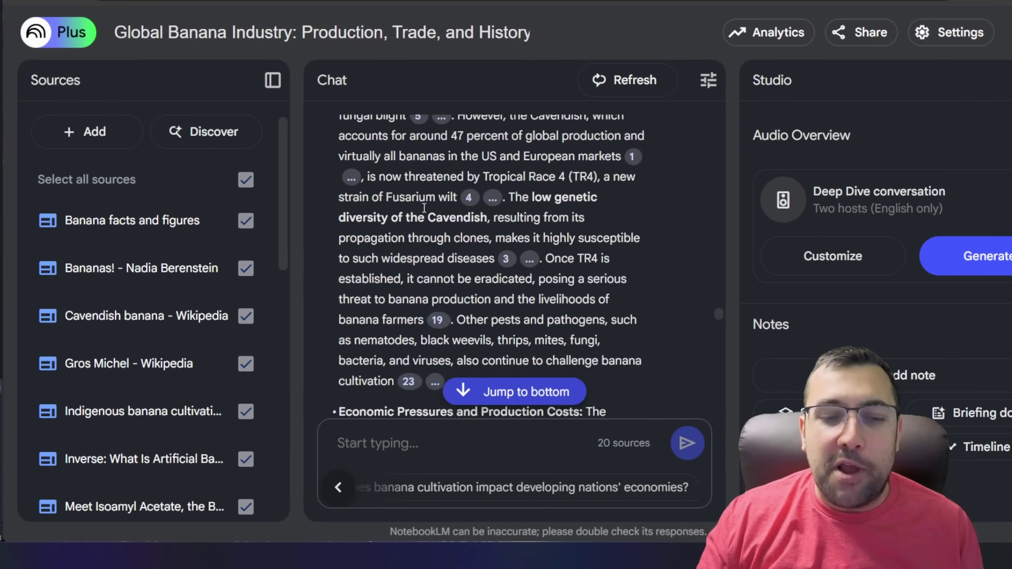
{"action": "scroll", "coordinate": [422, 211], "scroll_direction": "down", "scroll_amount": 8}
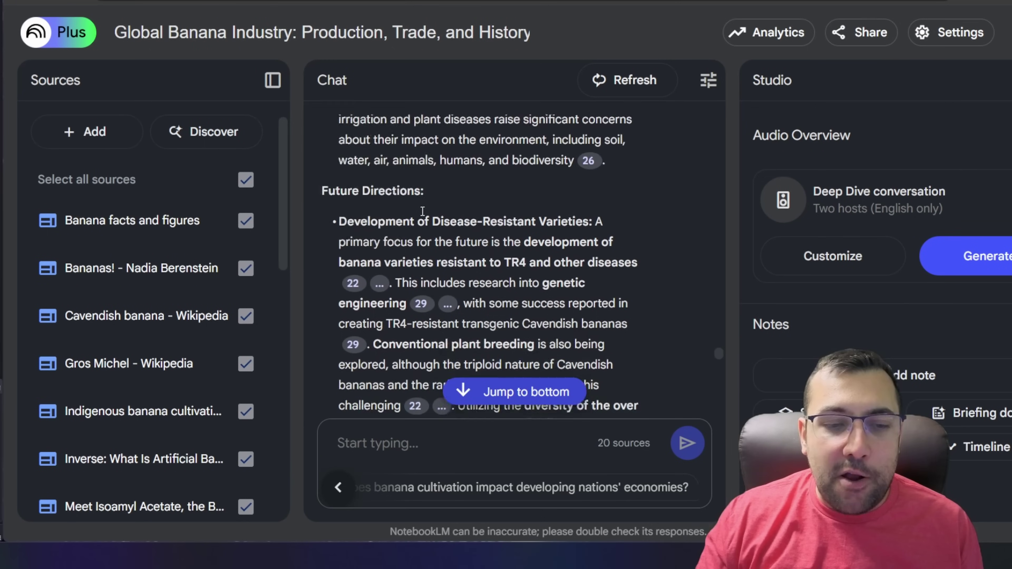
{"action": "scroll", "coordinate": [512, 249], "scroll_direction": "down", "scroll_amount": 20}
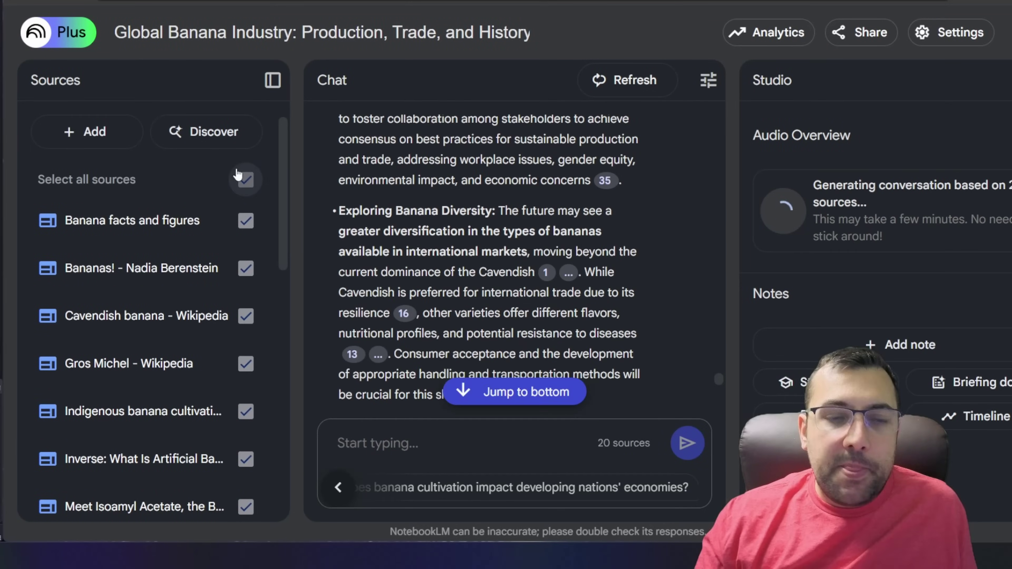
{"action": "scroll", "coordinate": [211, 181], "scroll_direction": "down", "scroll_amount": 7}
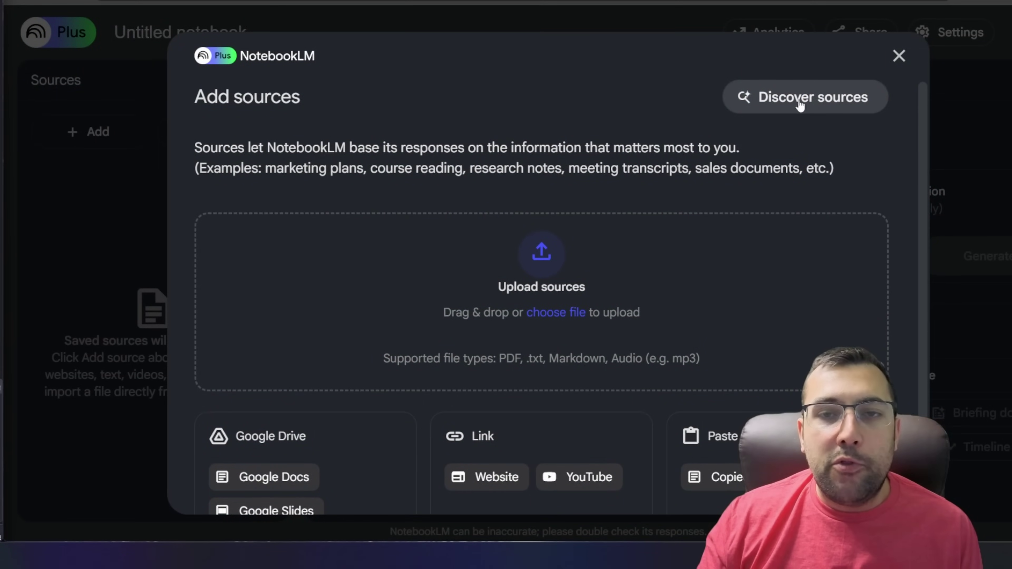
- Discover sources with I'm feeling curious, landing on community gardens, and review the results
{"action": "left_click", "coordinate": [812, 107]}
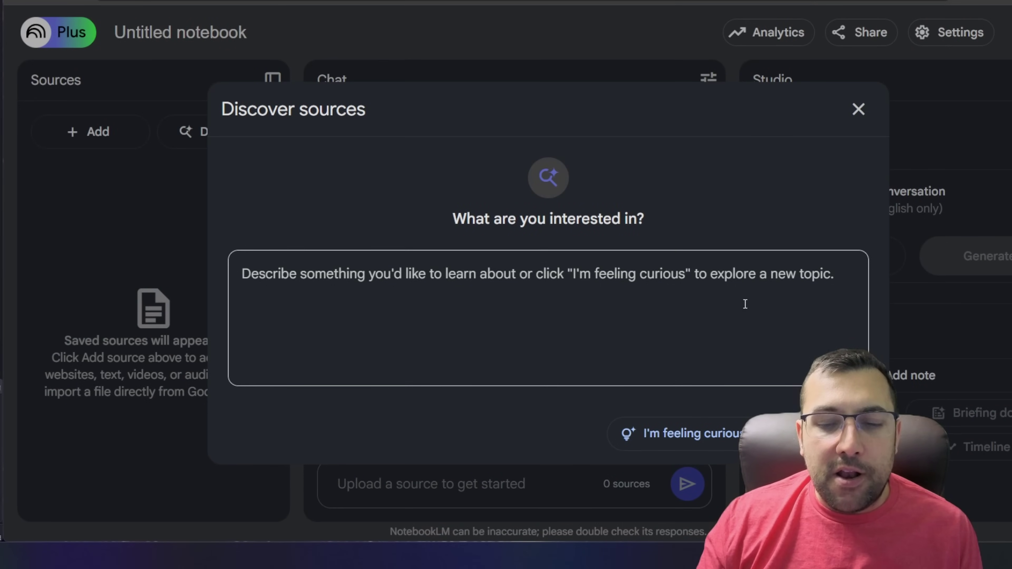
{"action": "left_click", "coordinate": [701, 434]}
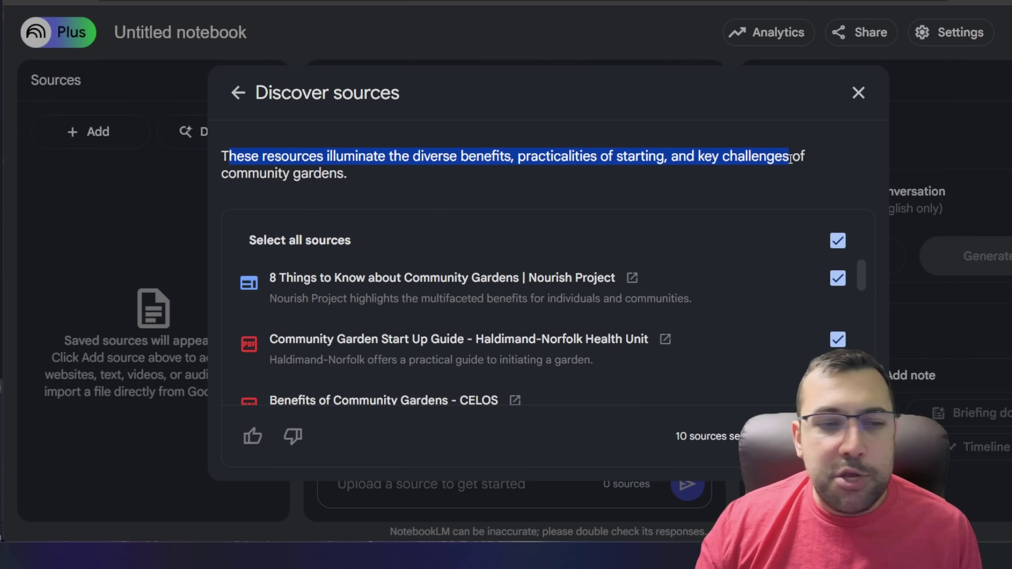
{"action": "left_click", "coordinate": [423, 172]}
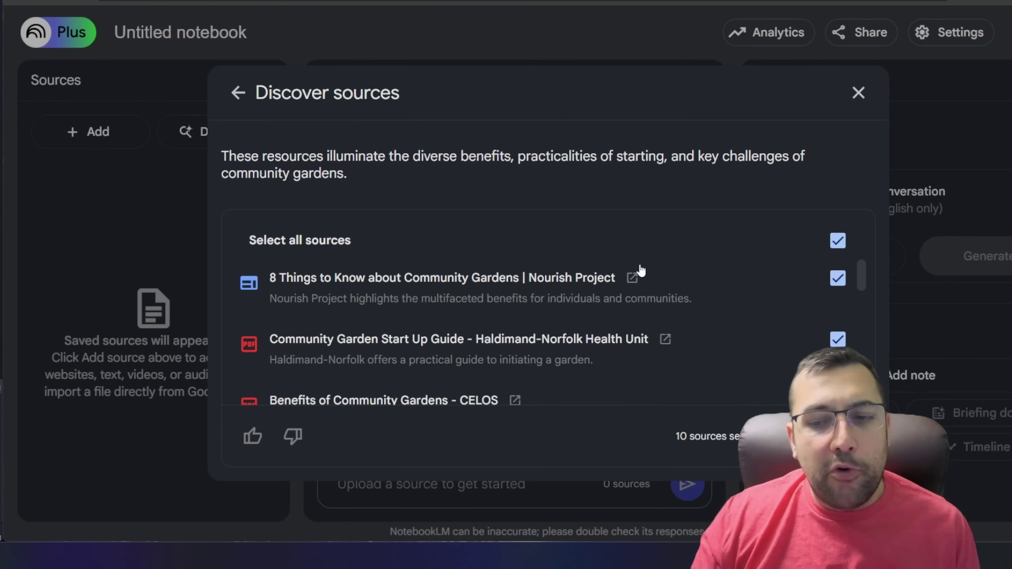
{"action": "scroll", "coordinate": [640, 271], "scroll_direction": "down", "scroll_amount": 5}
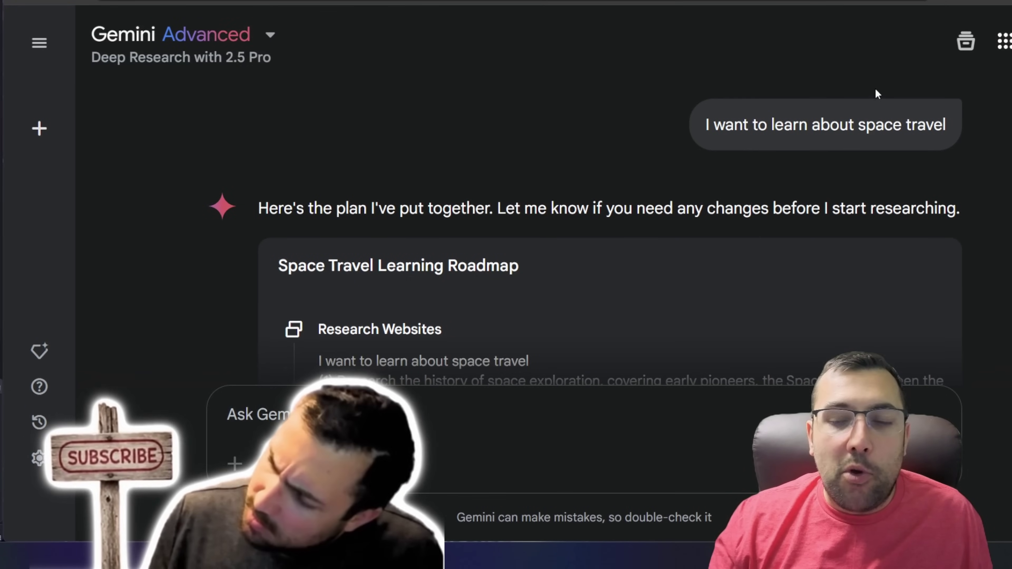
- Review the Space Travel Learning Roadmap plan, highlighting the original request and first research step
{"action": "left_click_drag", "start_coordinate": [704, 124], "coordinate": [951, 127]}
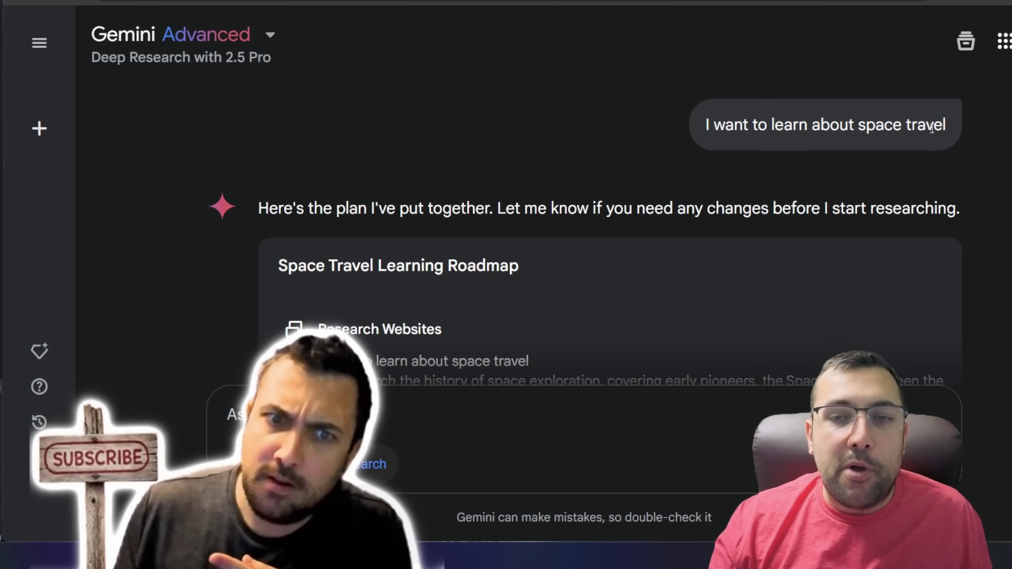
{"action": "scroll", "coordinate": [468, 124], "scroll_direction": "down", "scroll_amount": 3}
{"action": "left_click_drag", "start_coordinate": [336, 94], "coordinate": [873, 94]}
{"action": "left_click", "coordinate": [339, 209]}
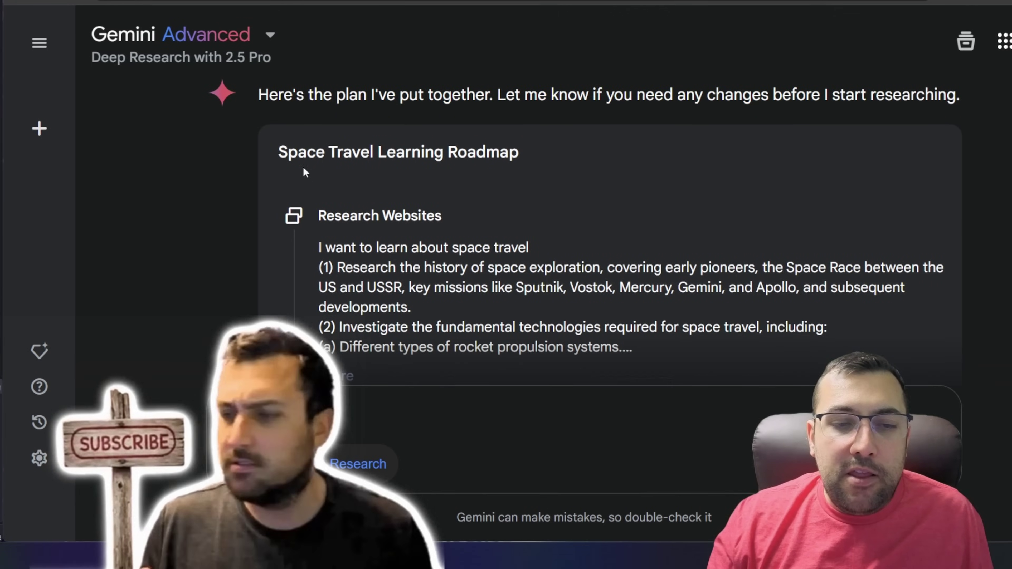
{"action": "left_click_drag", "start_coordinate": [277, 153], "coordinate": [547, 208]}
{"action": "left_click", "coordinate": [550, 225]}
{"action": "scroll", "coordinate": [550, 225], "scroll_direction": "down", "scroll_amount": 5}
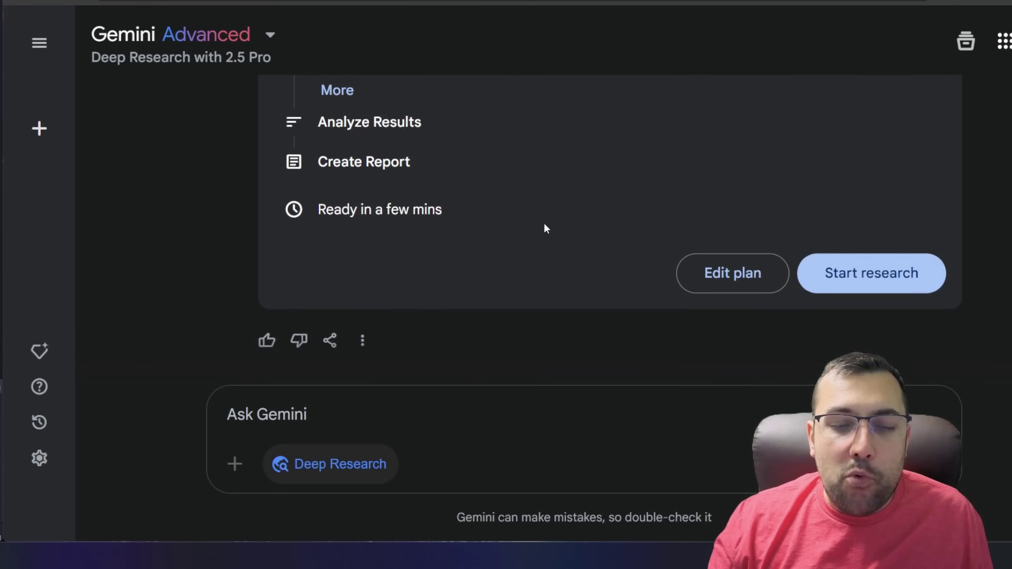
- Start the deep research and scroll through the finished space travel report
{"action": "left_click", "coordinate": [872, 266]}
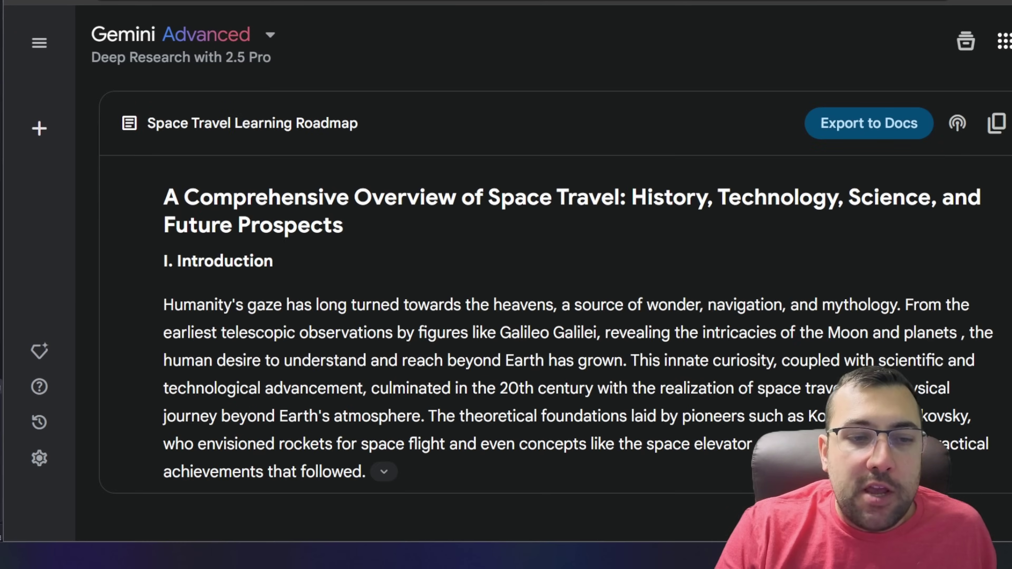
{"action": "scroll", "coordinate": [554, 319], "scroll_direction": "down", "scroll_amount": 20}
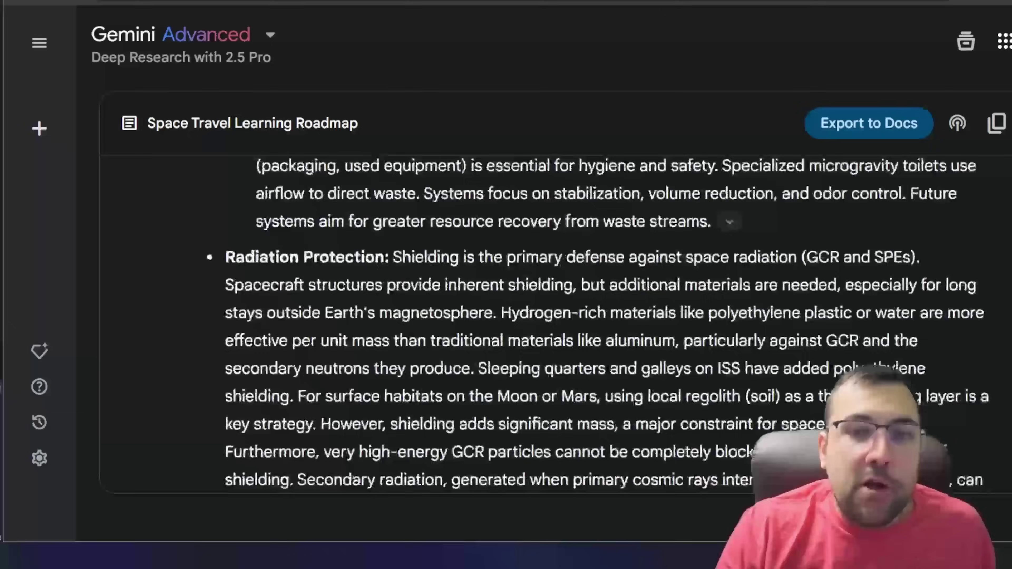
{"action": "scroll", "coordinate": [554, 320], "scroll_direction": "up", "scroll_amount": 20}
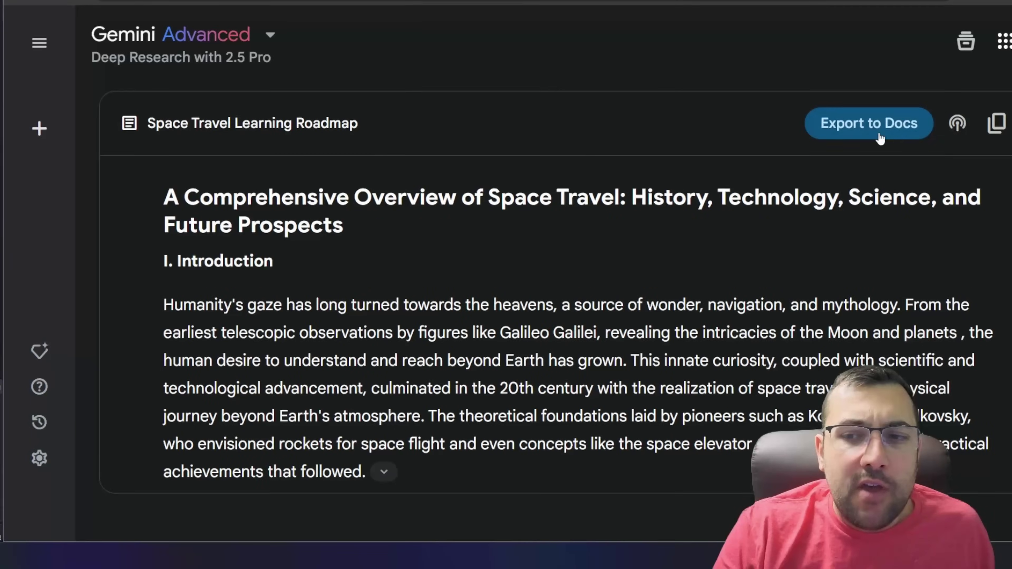
- Export the report to Google Docs and scroll down to its Works cited list
{"action": "left_click", "coordinate": [869, 123]}
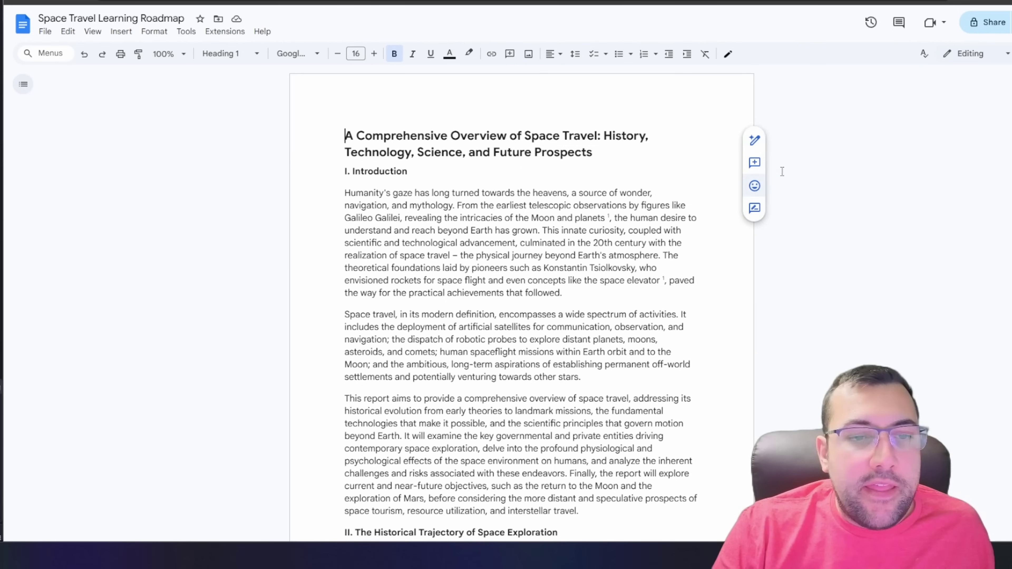
{"action": "scroll", "coordinate": [925, 164], "scroll_direction": "down", "scroll_amount": 8}
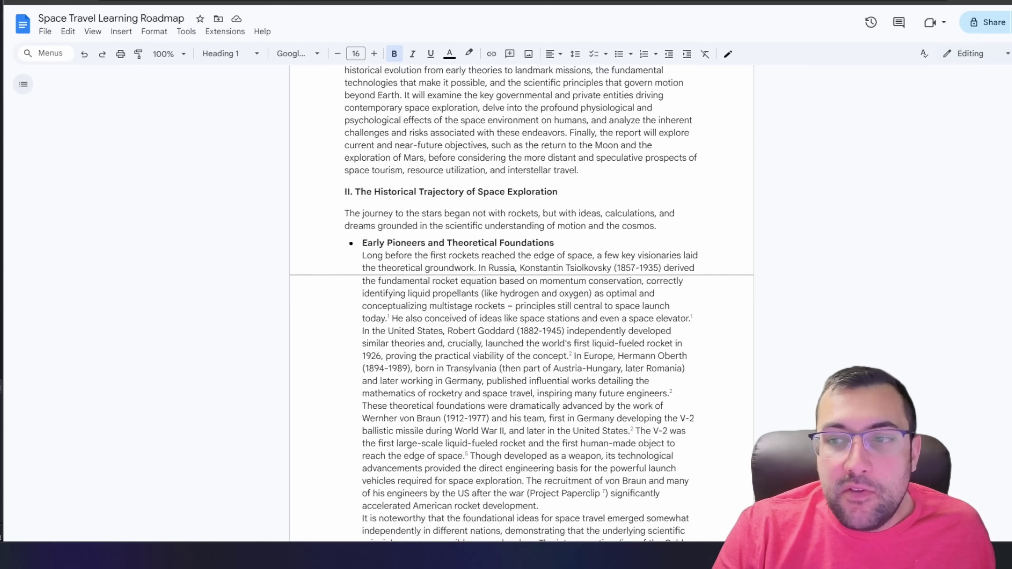
{"action": "scroll", "coordinate": [522, 303], "scroll_direction": "down", "scroll_amount": 20}
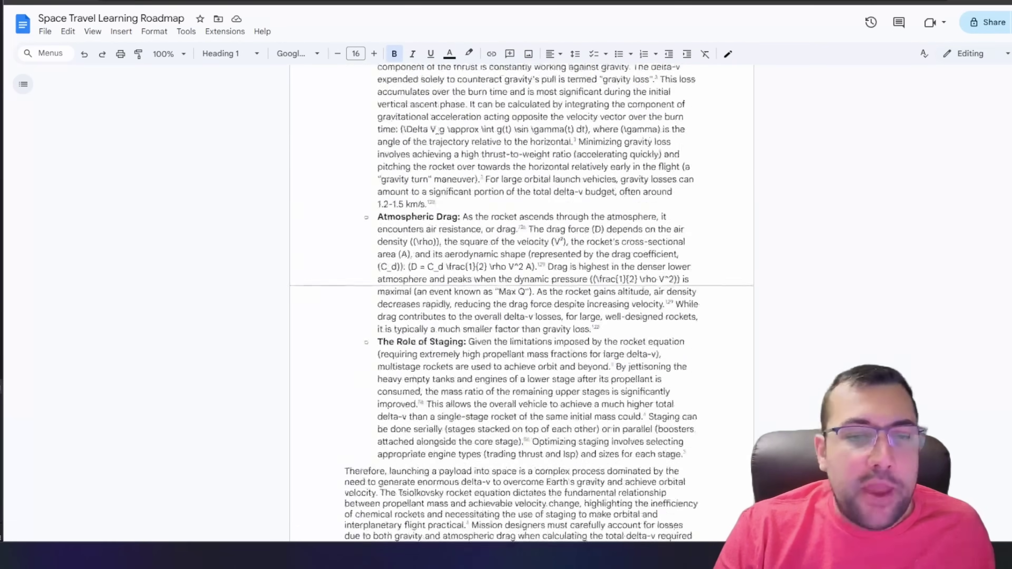
{"action": "scroll", "coordinate": [522, 303], "scroll_direction": "down", "scroll_amount": 20}
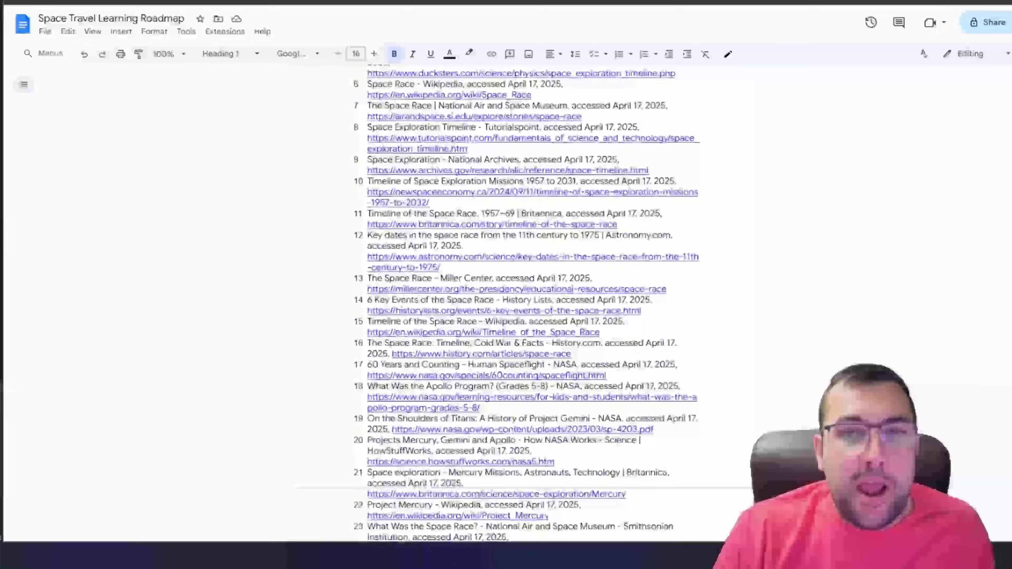
{"action": "scroll", "coordinate": [522, 303], "scroll_direction": "up", "scroll_amount": 5}
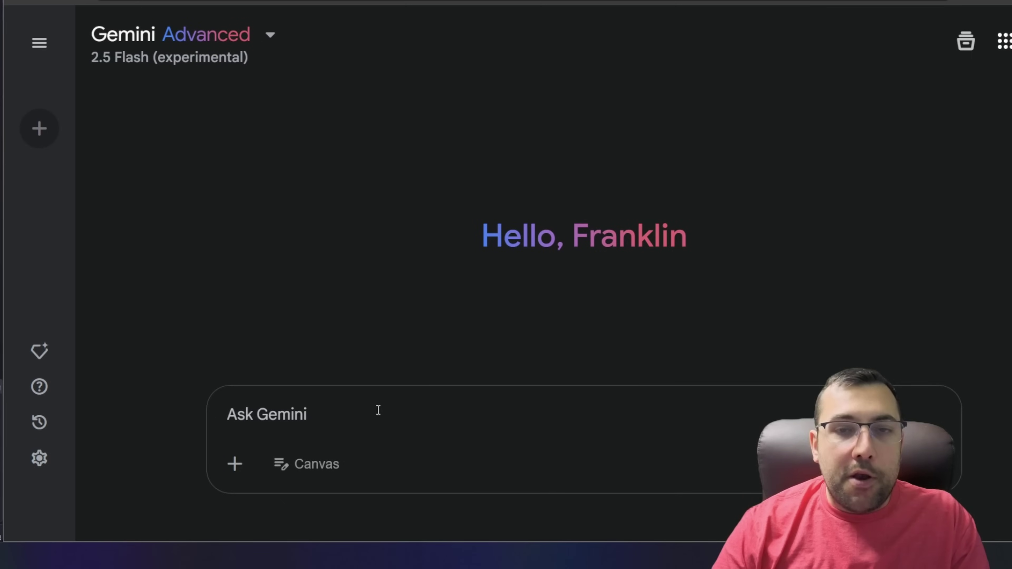
- Paste and send the request for 10 different space travel prompts for a NotebookLM notebook
{"action": "type", "text": "I am trying to make a notebooklm about space travel.  Can you give me 10 different prompts I can tell it to explore."}
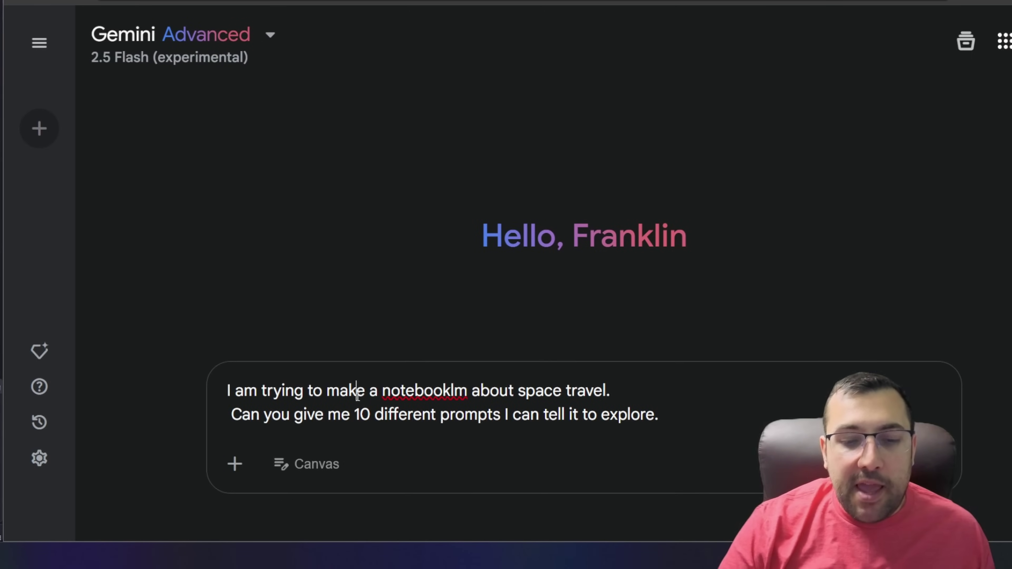
{"action": "left_click_drag", "start_coordinate": [358, 393], "coordinate": [581, 392]}
{"action": "left_click_drag", "start_coordinate": [292, 409], "coordinate": [521, 406]}
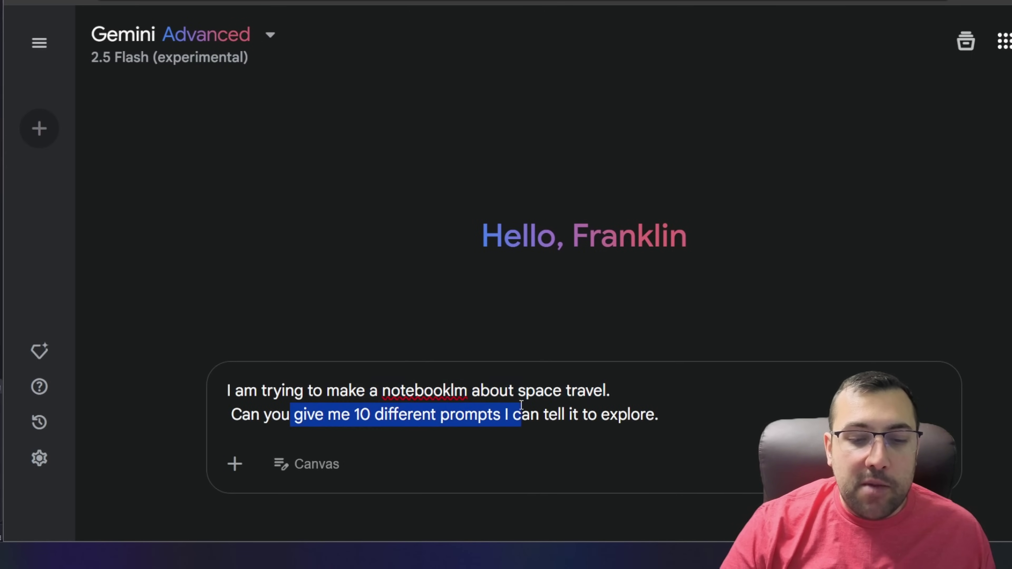
{"action": "left_click", "coordinate": [661, 405]}
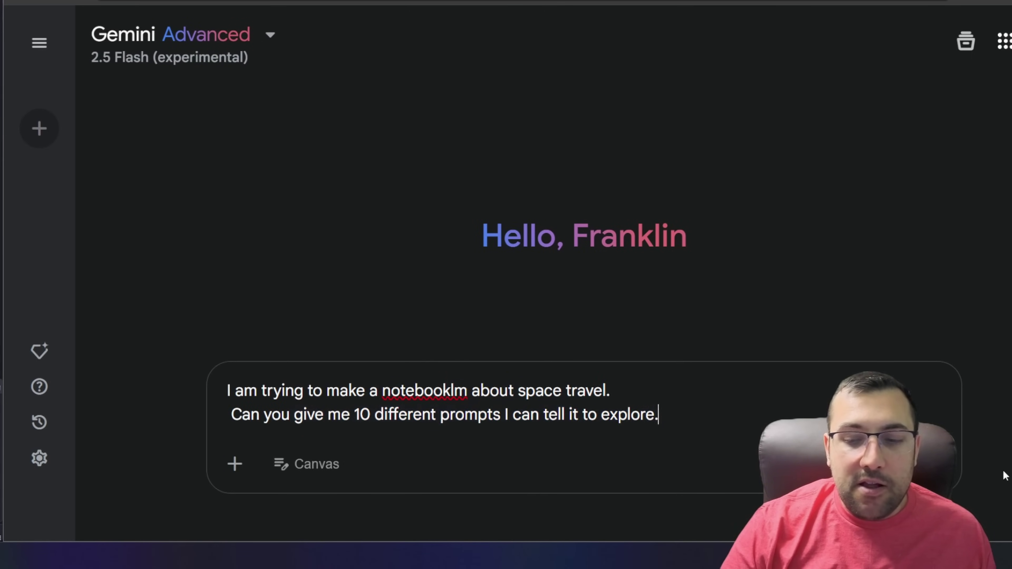
{"action": "key", "text": "Return"}
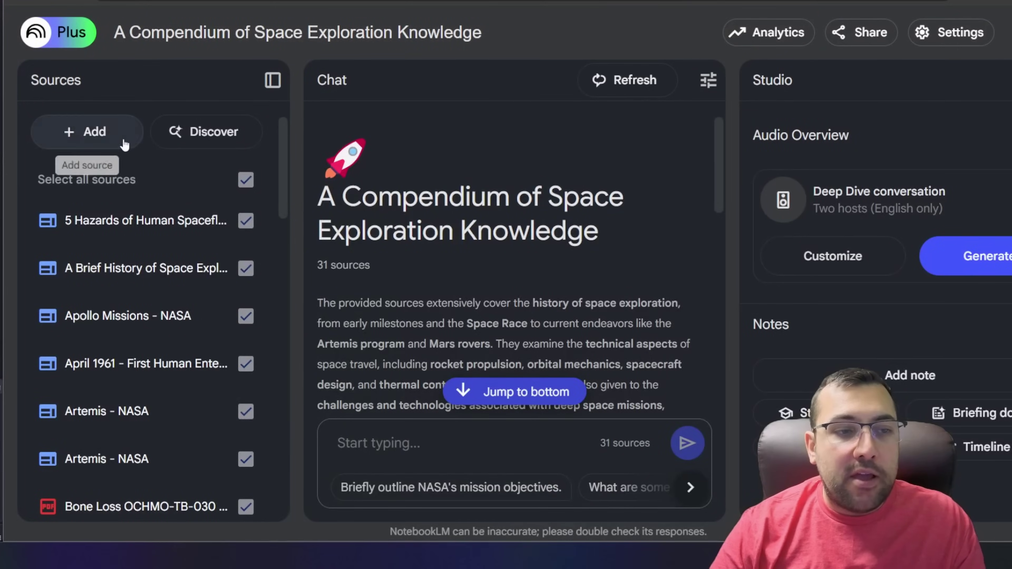
- Discover sources using Gemini's first prompt, 'The History of Space Exploration'
{"action": "left_click", "coordinate": [124, 139]}
{"action": "left_click", "coordinate": [793, 105]}
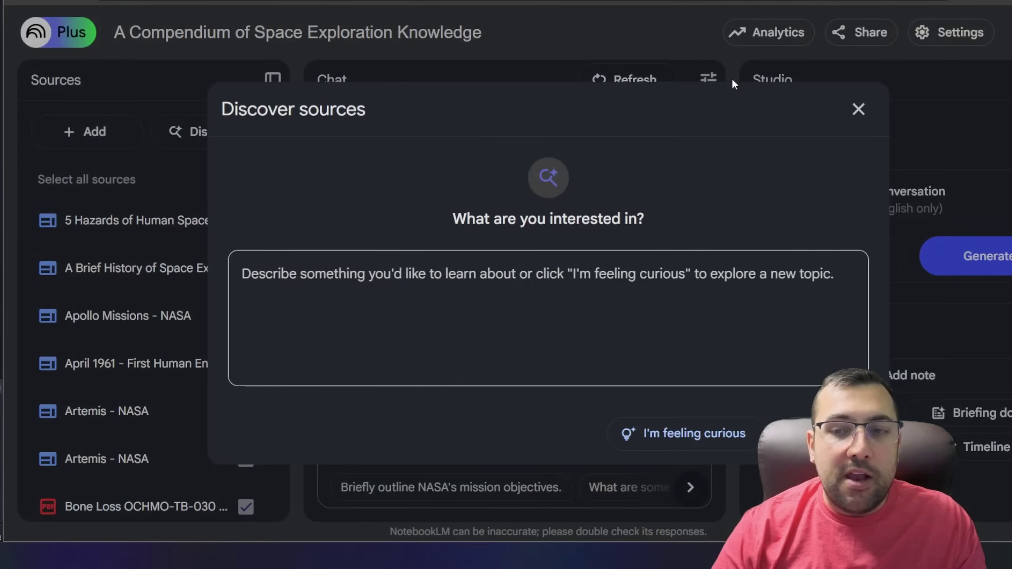
{"action": "left_click", "coordinate": [477, 288]}
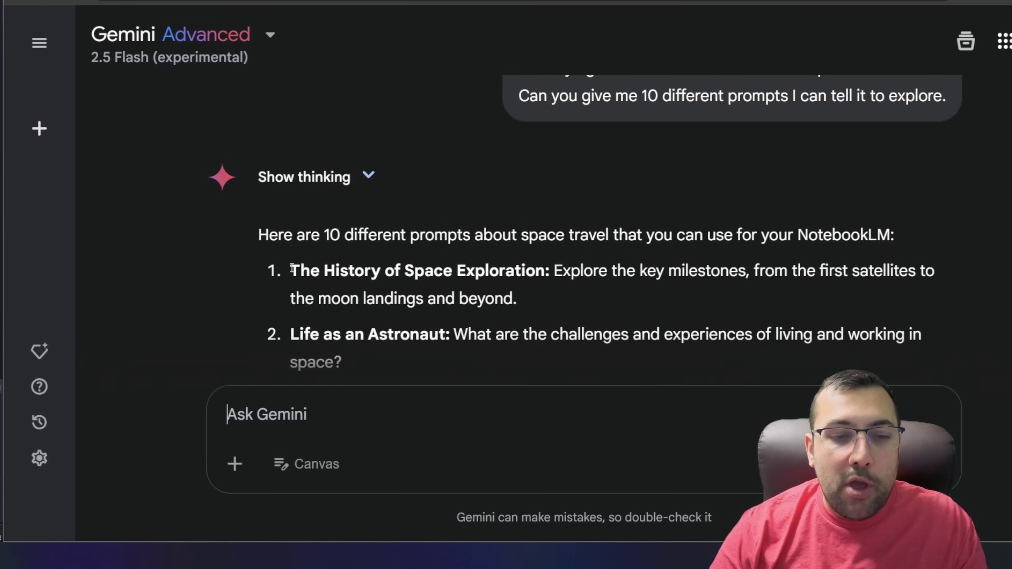
{"action": "left_click_drag", "start_coordinate": [292, 268], "coordinate": [555, 306]}
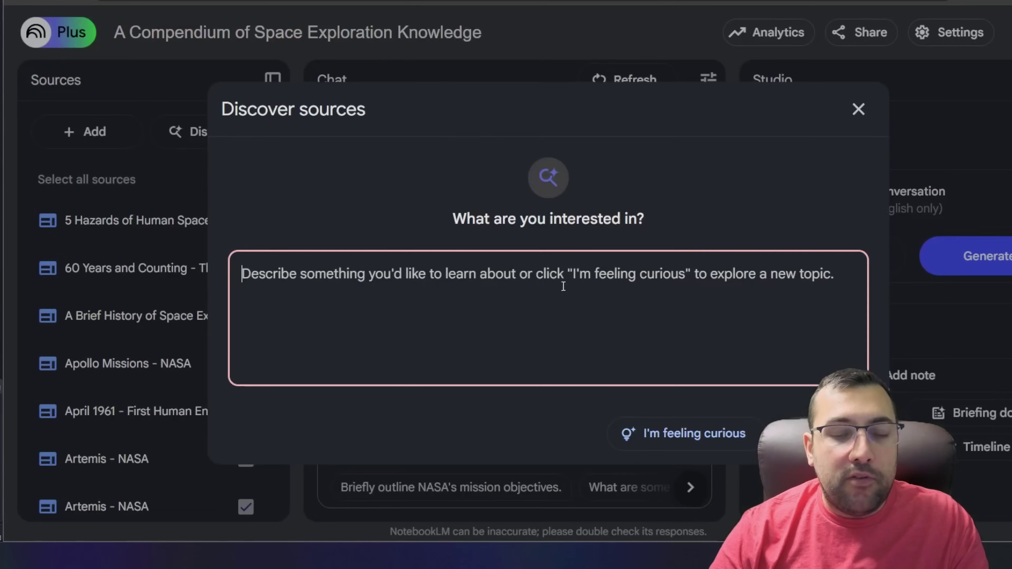
{"action": "type", "text": "The History of Space Exploration: Explore the key milestones, from the first satellites to the moon landings and beyond."}
{"action": "key", "text": "Return"}
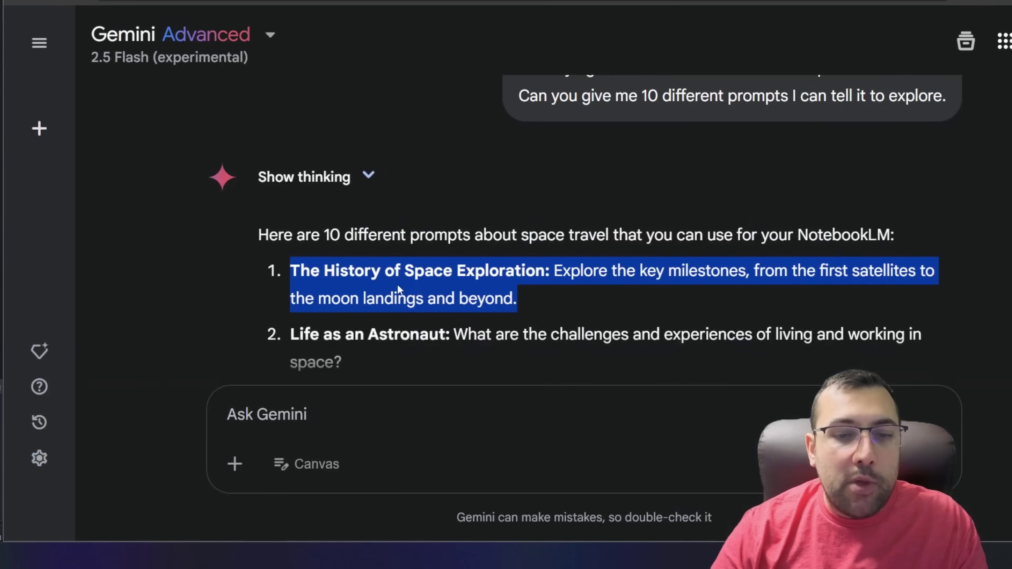
- Discover more sources with the second prompt, 'Life as an Astronaut'
{"action": "scroll", "coordinate": [311, 213], "scroll_direction": "down", "scroll_amount": 5}
{"action": "left_click_drag", "start_coordinate": [291, 165], "coordinate": [395, 188]}
{"action": "key", "text": "ctrl+c"}
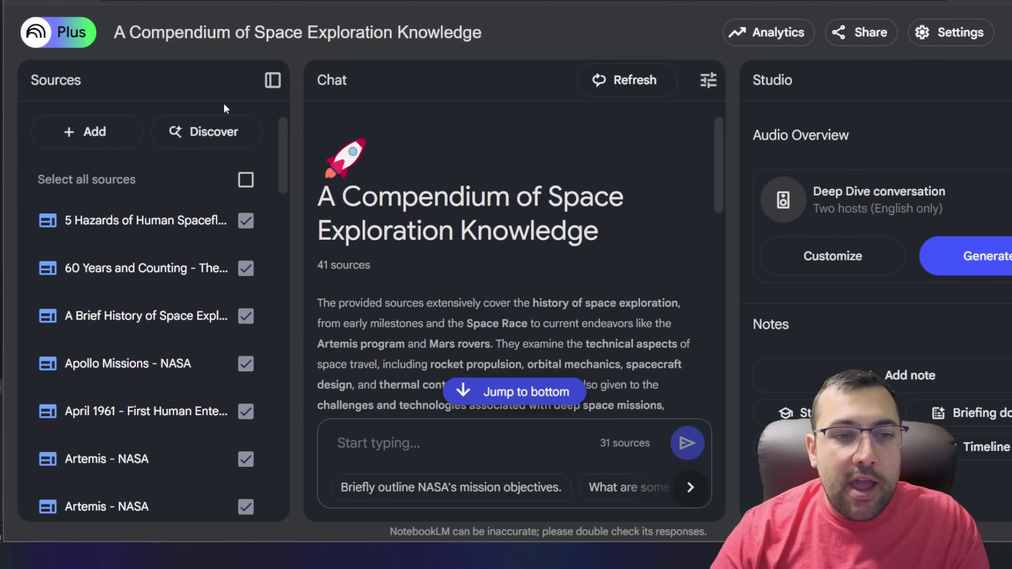
{"action": "left_click", "coordinate": [85, 132]}
{"action": "left_click", "coordinate": [805, 98]}
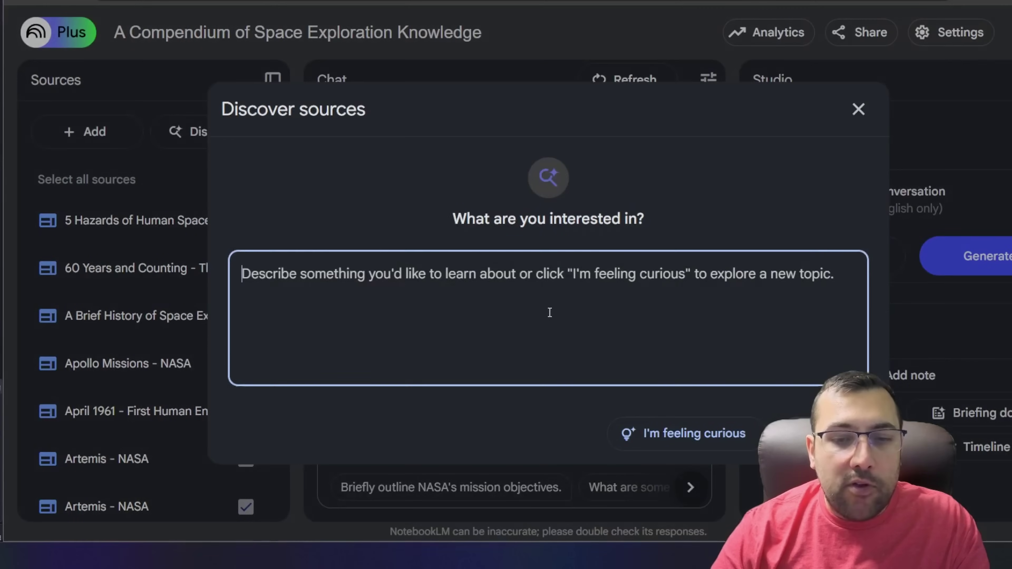
{"action": "key", "text": "ctrl+v"}
{"action": "key", "text": "Return"}
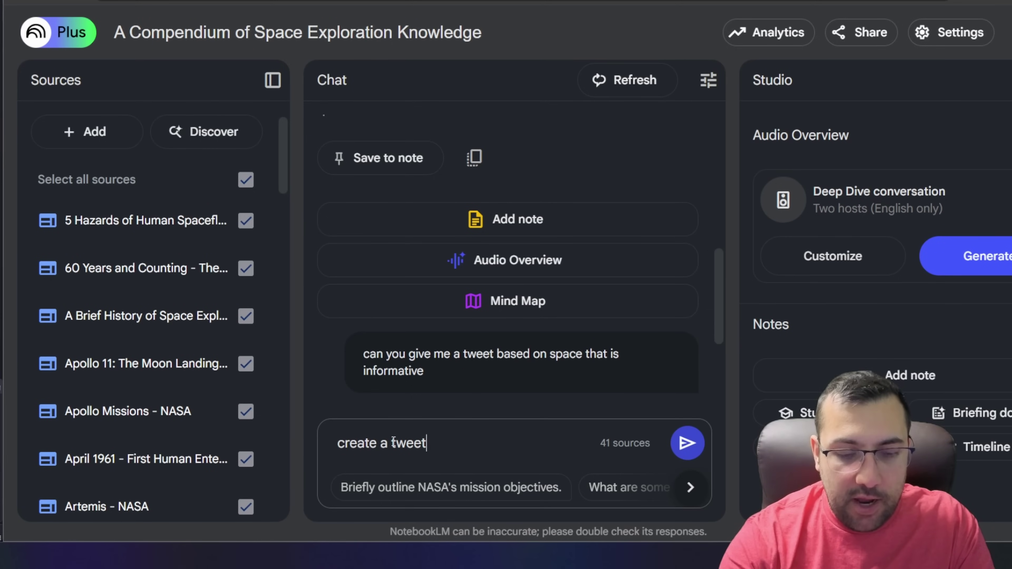
- Ask the chat to 'create a tweet about space' and select the resulting tweet on solar wind and lunar water
{"action": "type", "text": "ce"}
{"action": "key", "text": "Return"}
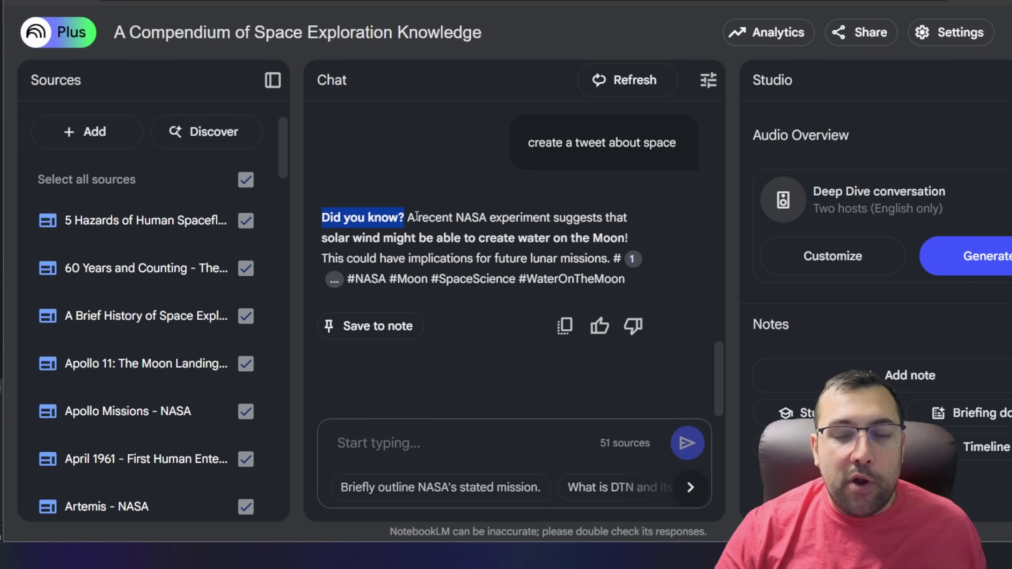
{"action": "left_click_drag", "start_coordinate": [416, 215], "coordinate": [615, 275]}
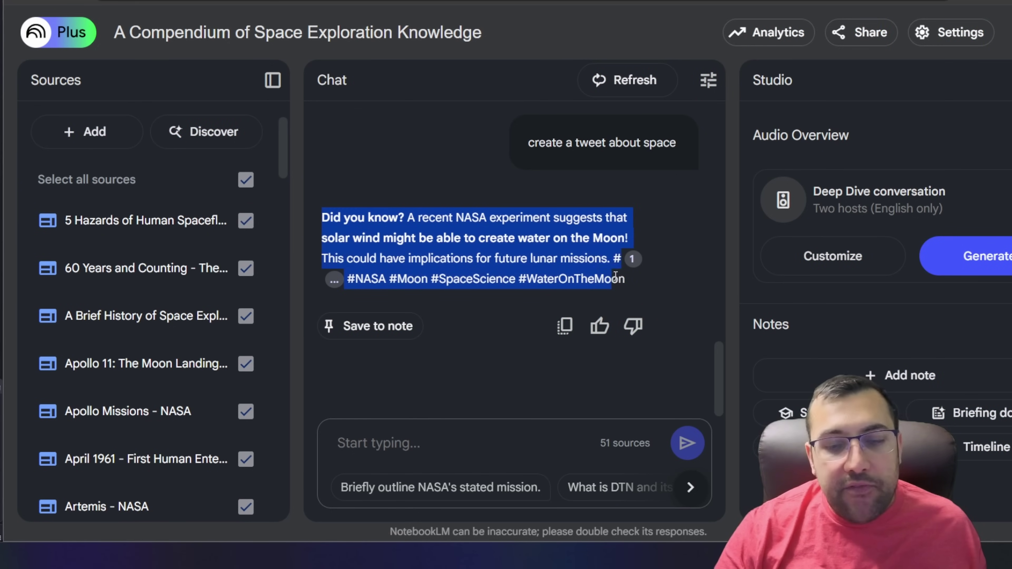
{"action": "left_click", "coordinate": [631, 285]}
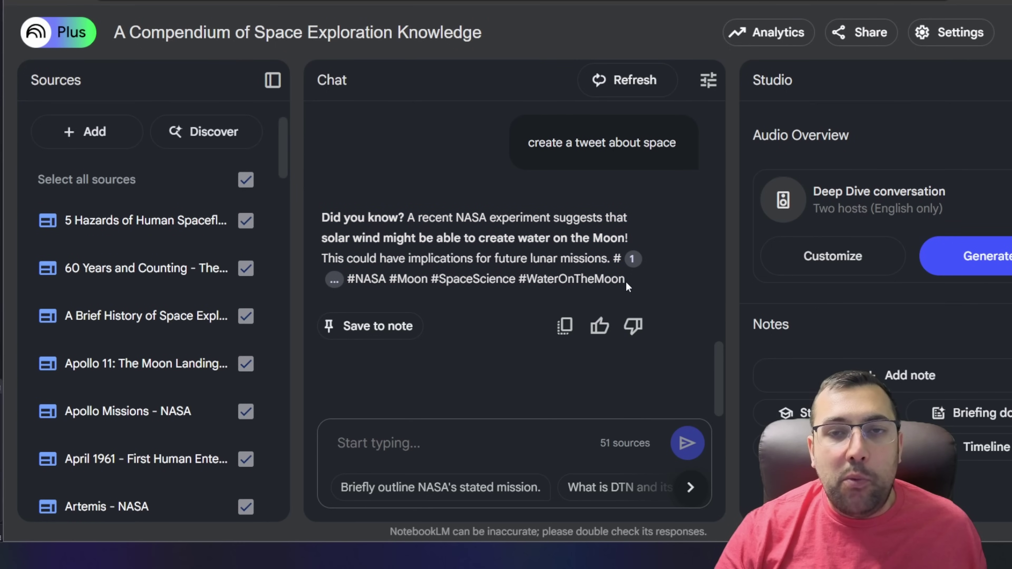